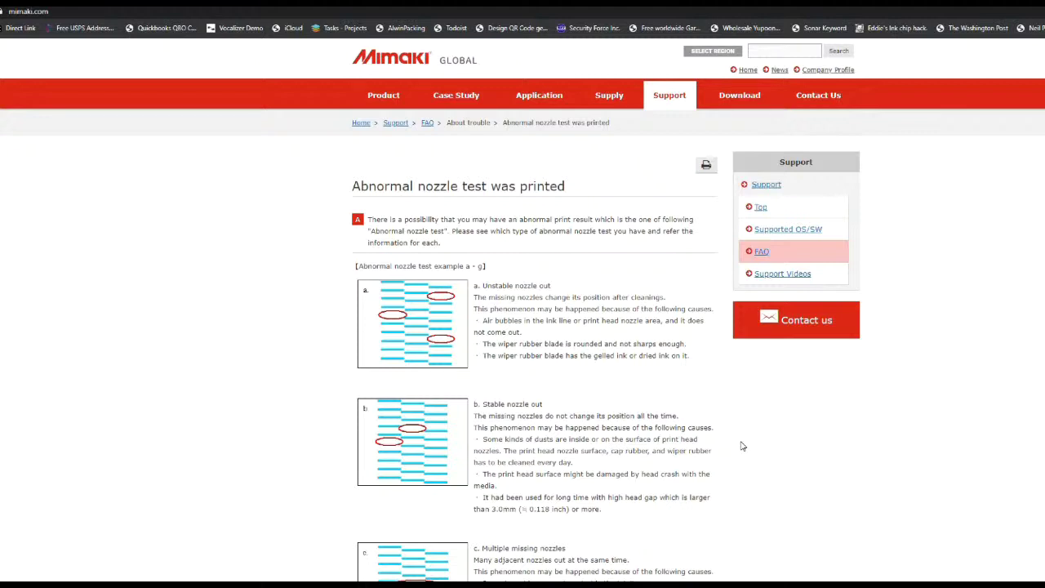
Scroll the Mimaki abnormal nozzle FAQ down to the Nozzle deflection examples and Recovery Procedure
scroll(743, 445, down, 2)
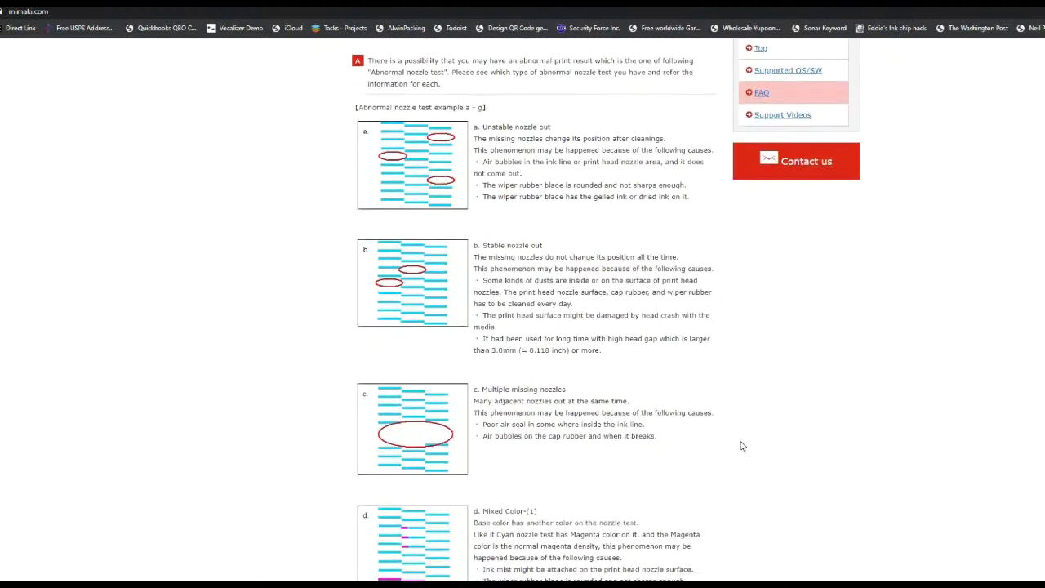
scroll(742, 445, down, 2)
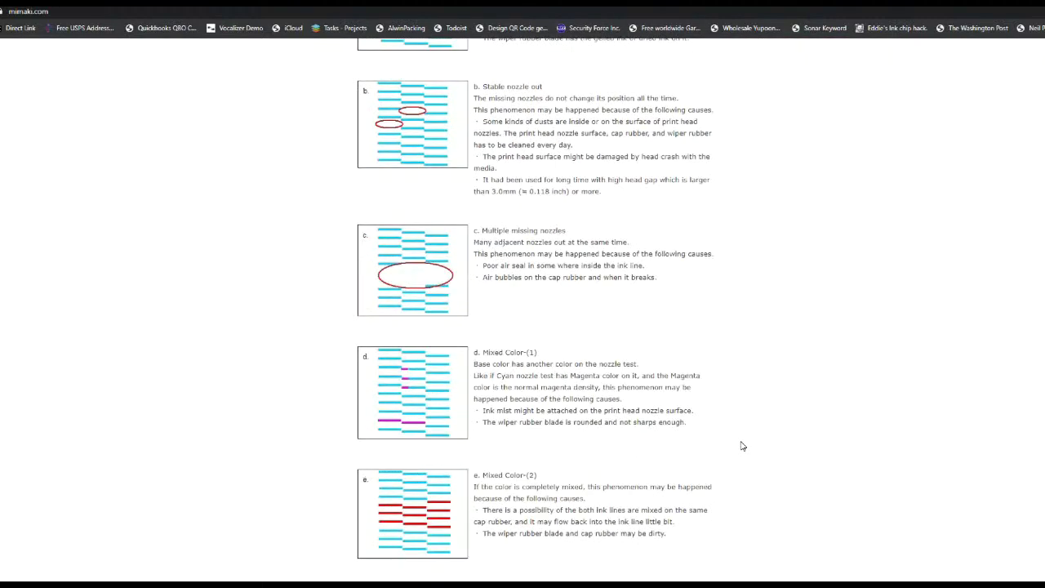
scroll(744, 430, down, 1)
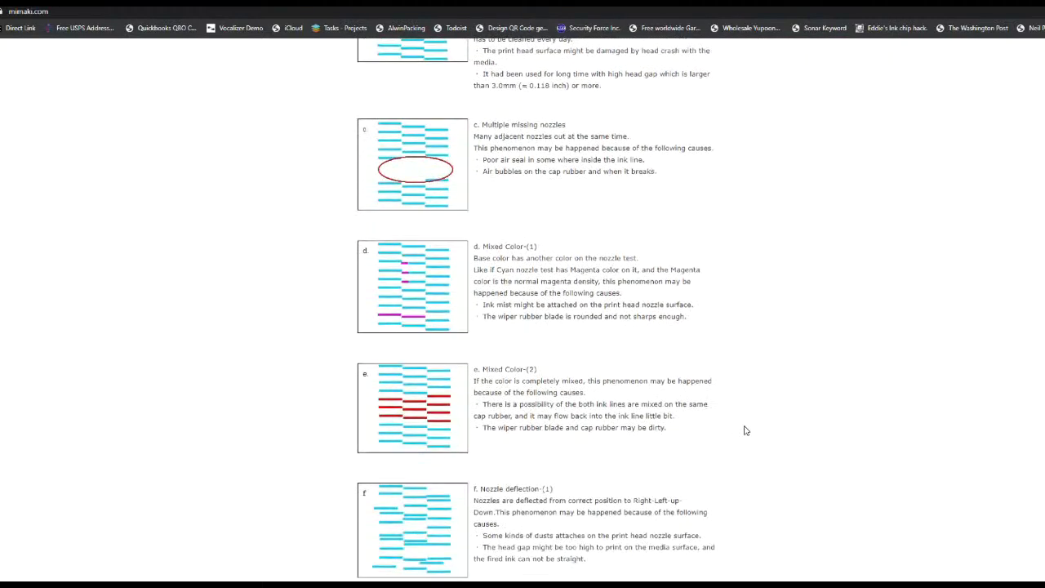
scroll(745, 430, down, 2)
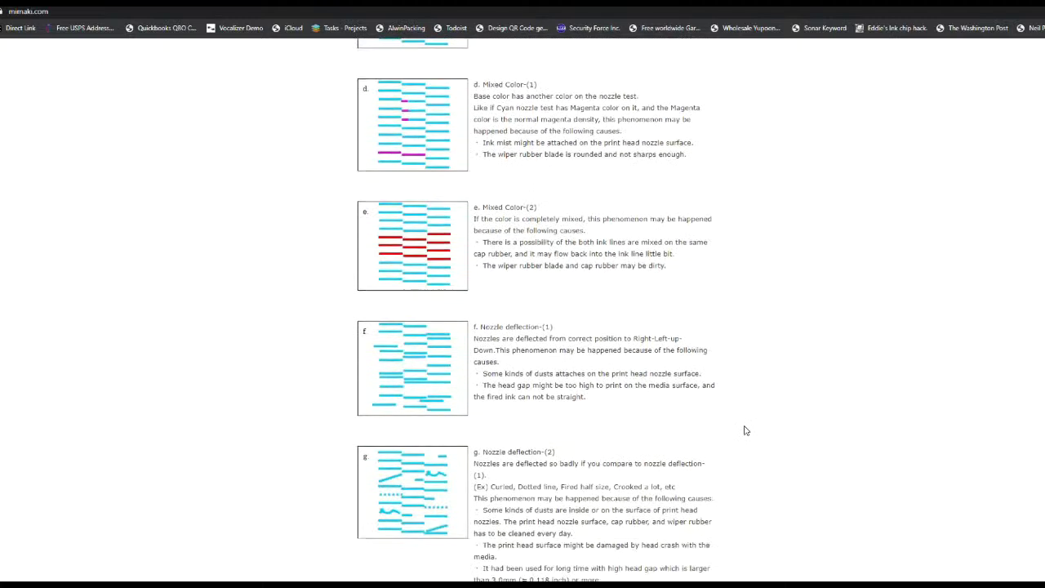
scroll(744, 430, down, 1)
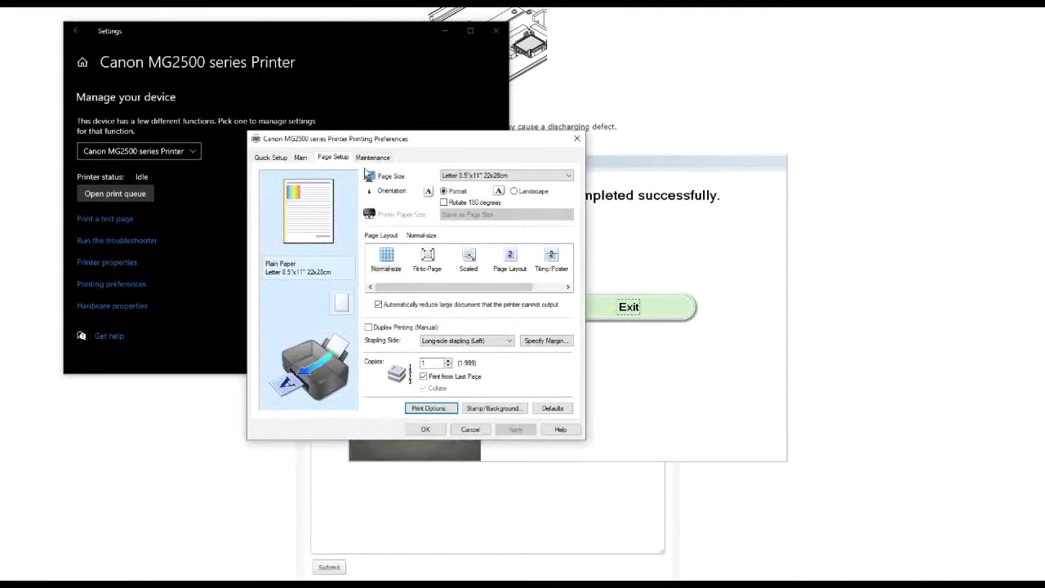
Show the Canon MG2500's Ink Cartridge choices under Maintenance, then bring up the face wallpaper image's options
click(371, 157)
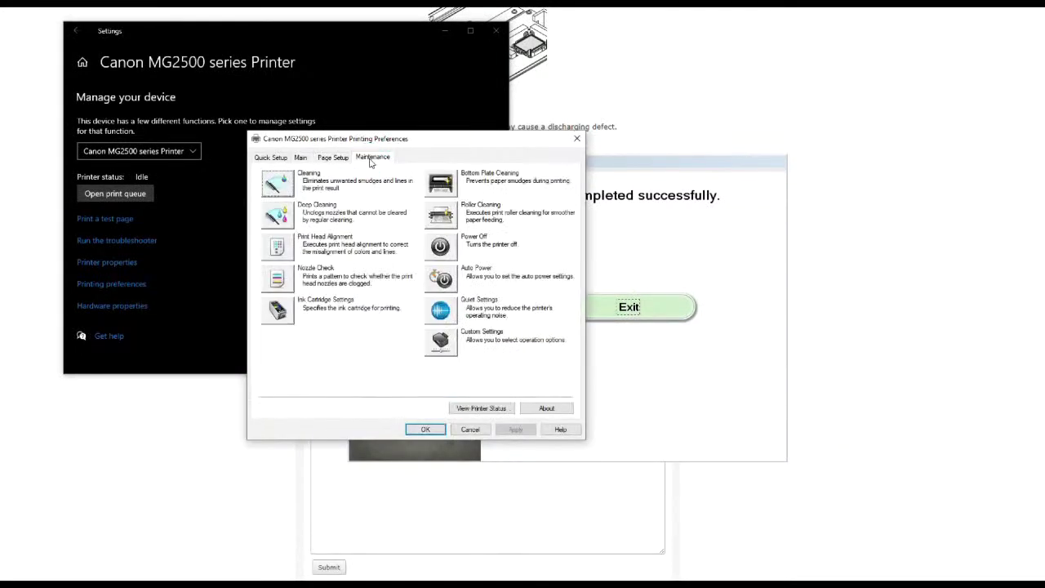
click(277, 309)
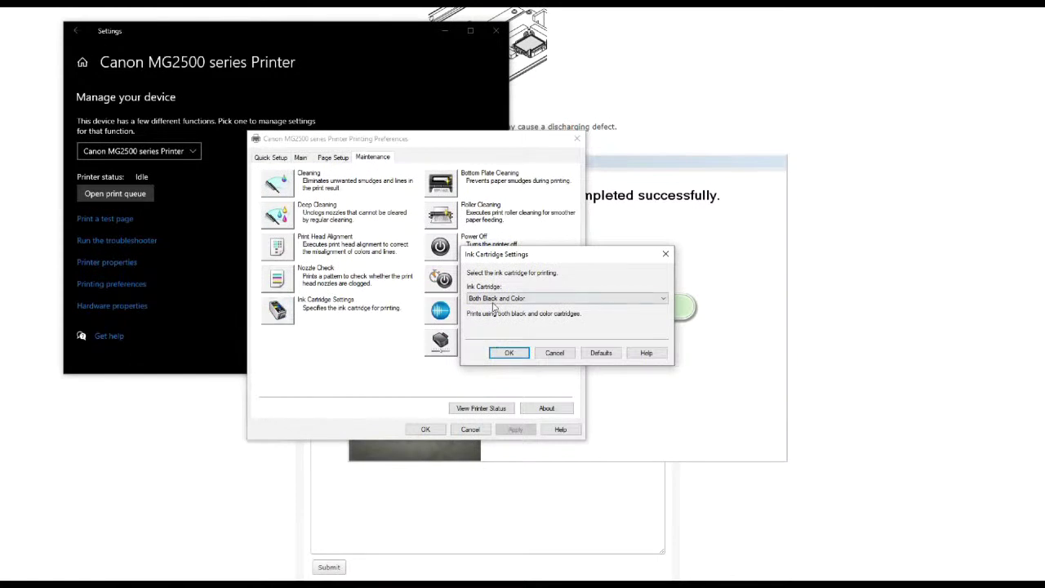
click(500, 300)
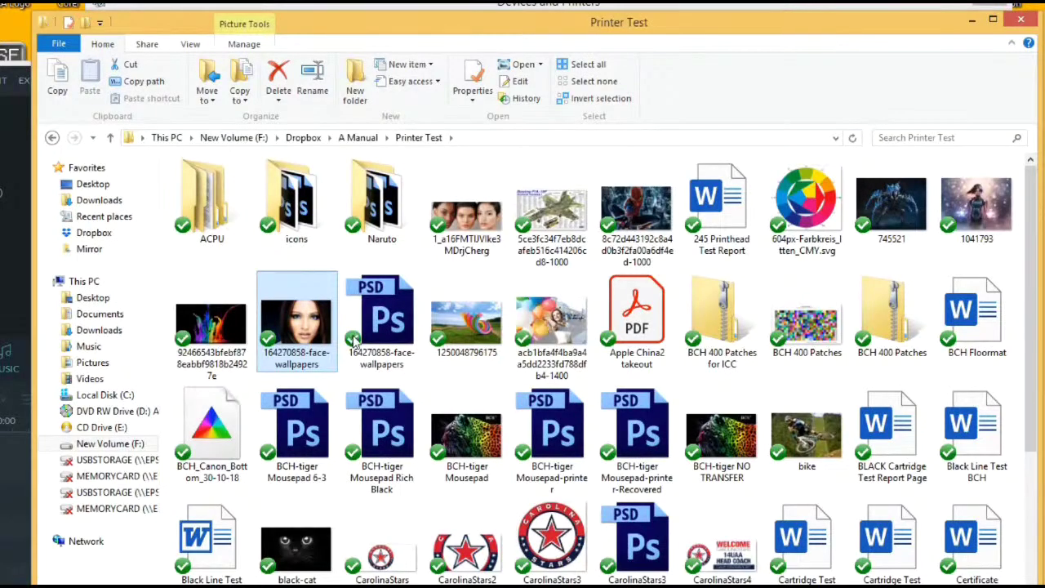
right_click(357, 341)
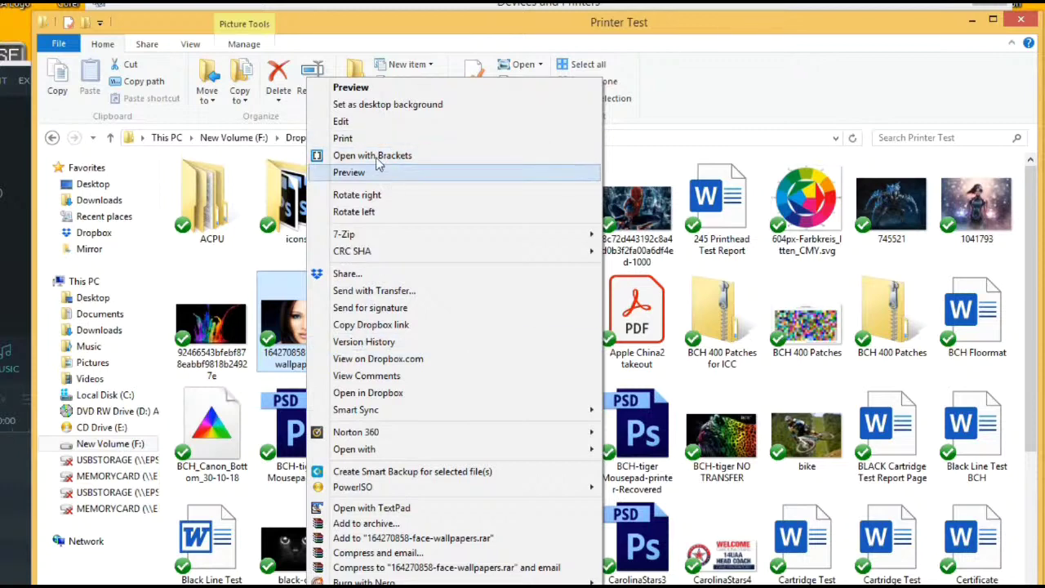
Print the face wallpaper photo in the 4 x 6 in. layout on the Canon MG2500 series Printer
click(364, 137)
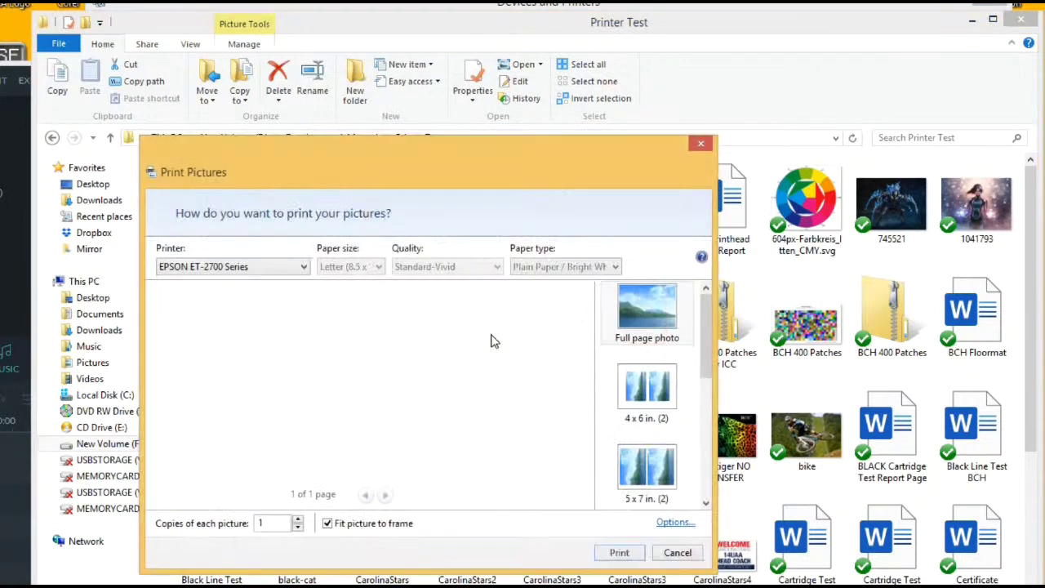
click(639, 395)
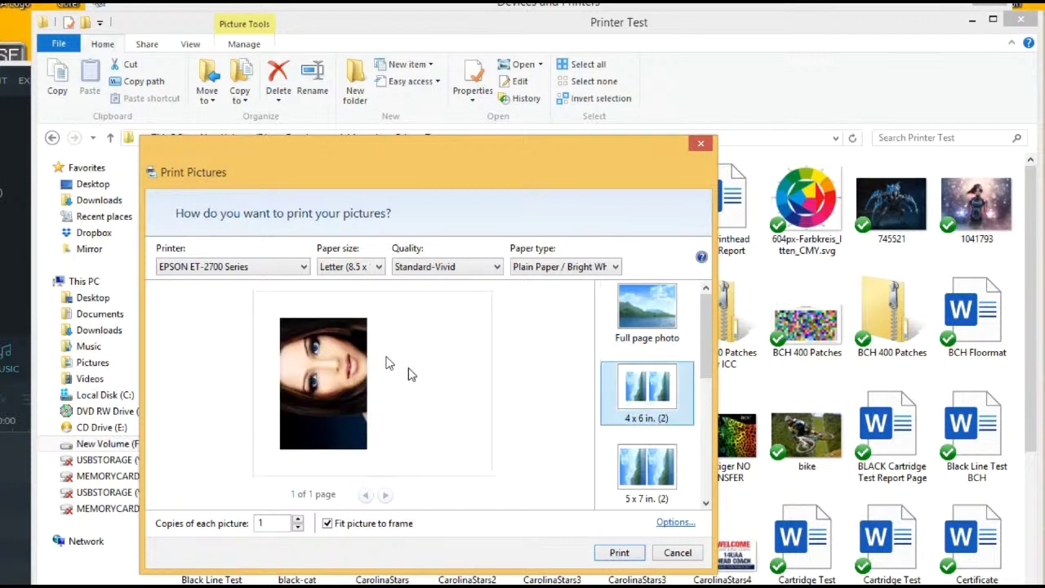
click(273, 267)
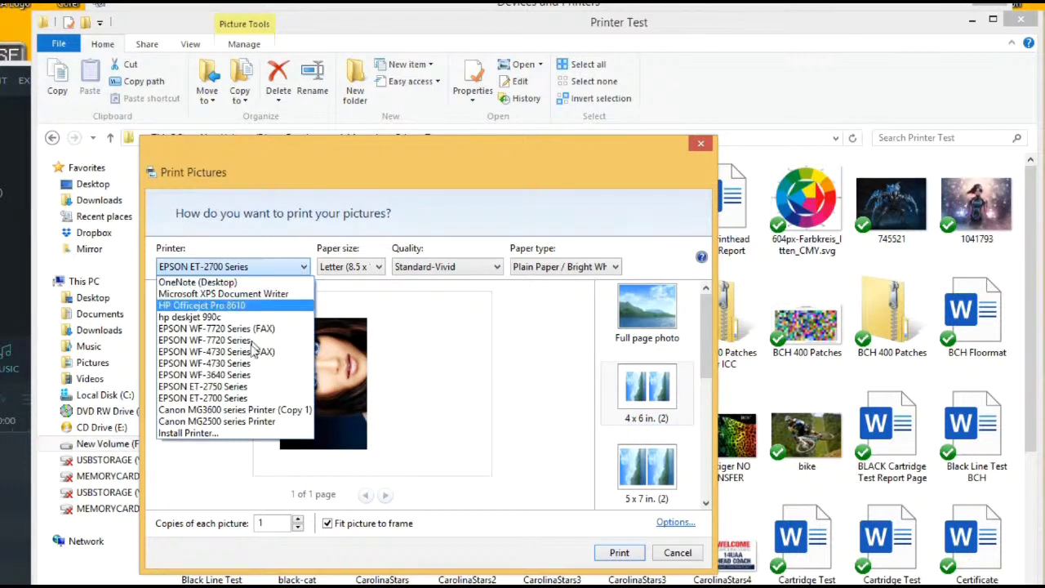
click(244, 421)
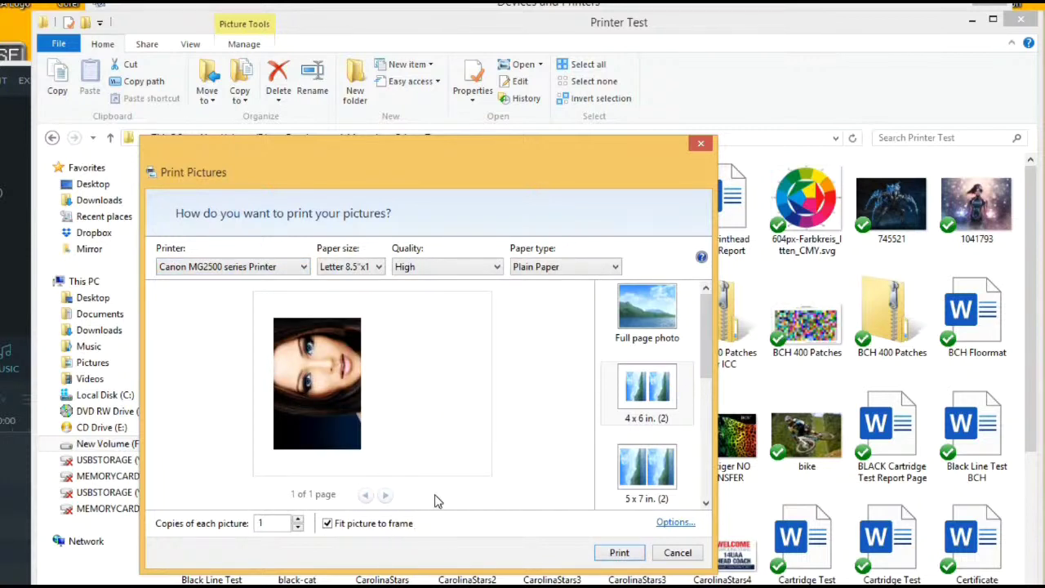
click(620, 552)
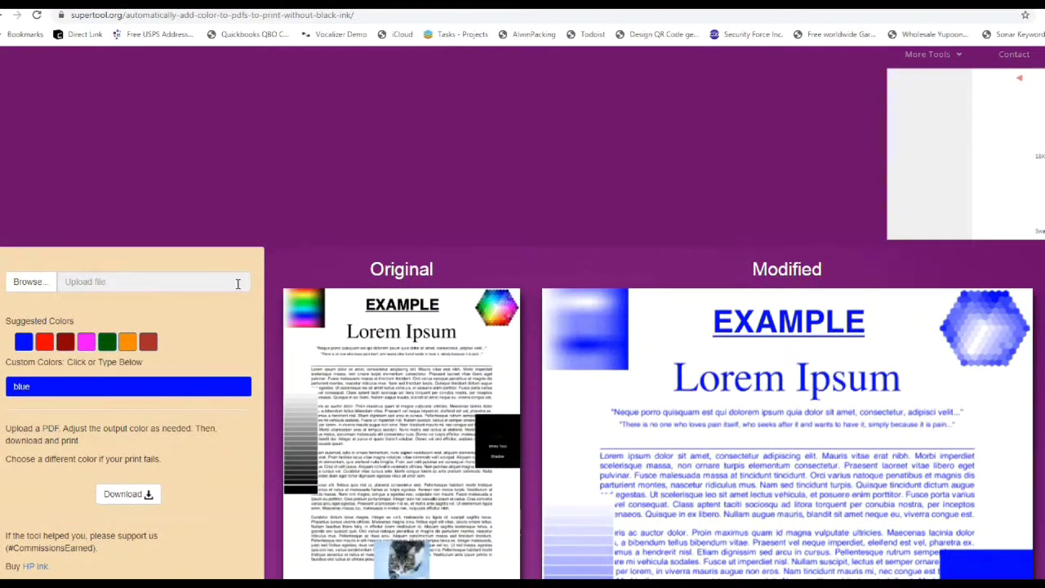
click(49, 282)
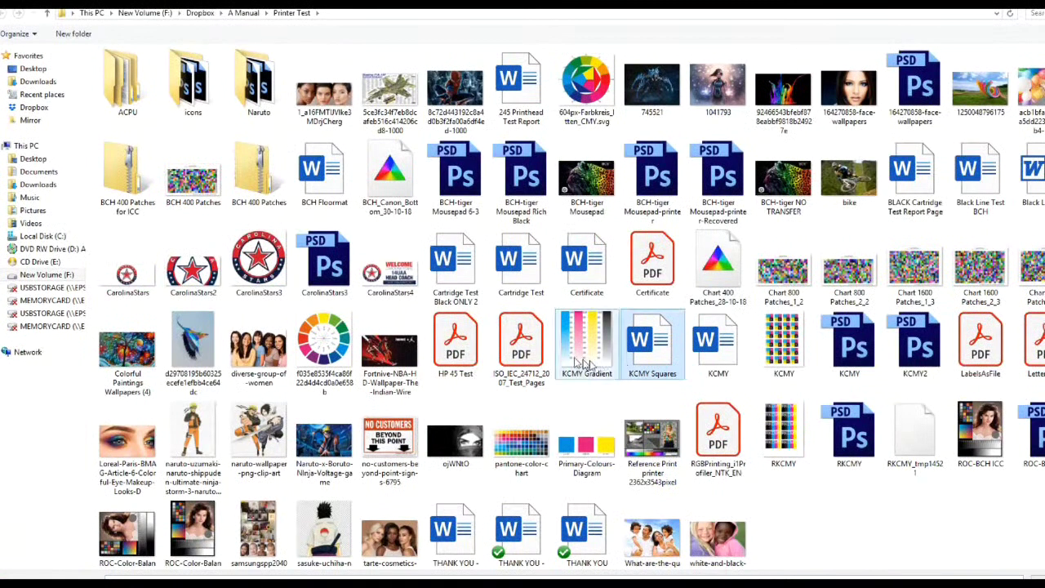
Upload ISO_IEC_24712_2007_Test_Pages.pdf to Supertool and bring cyan's hex code #00FFFF into view
double_click(545, 359)
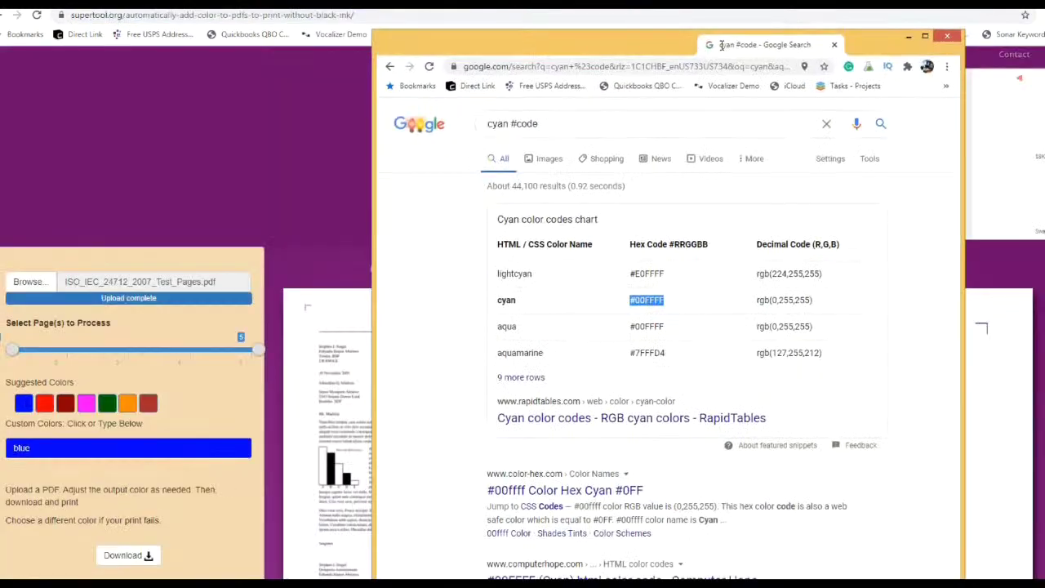
mouse_move(707, 40)
mouse_down()
mouse_move(474, 163)
mouse_move(457, 1)
mouse_up()
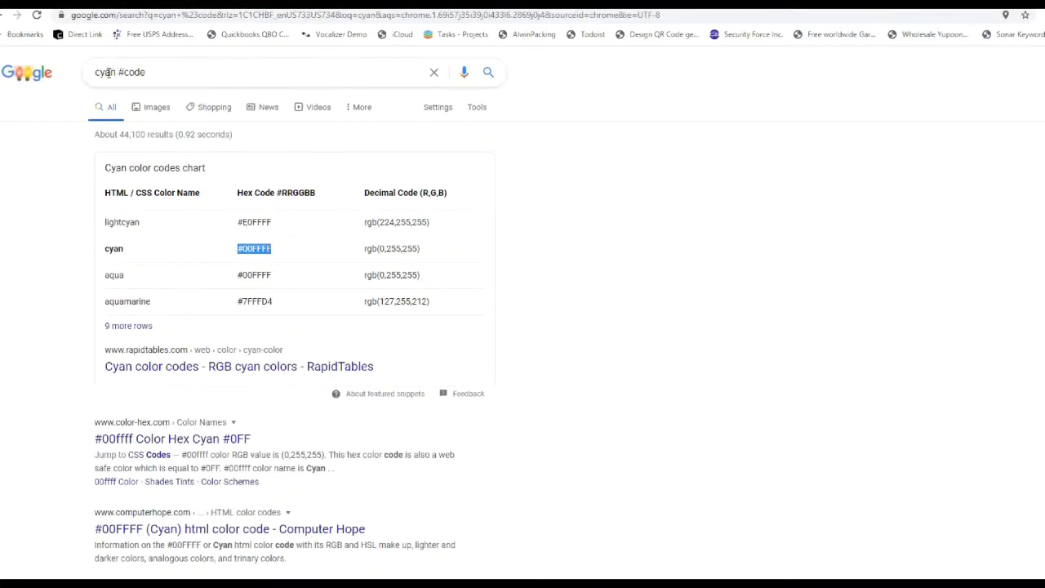
Set Supertool's custom output colour to yellow #FFFF00 and download the recoloured PDF
key(alt+Tab)
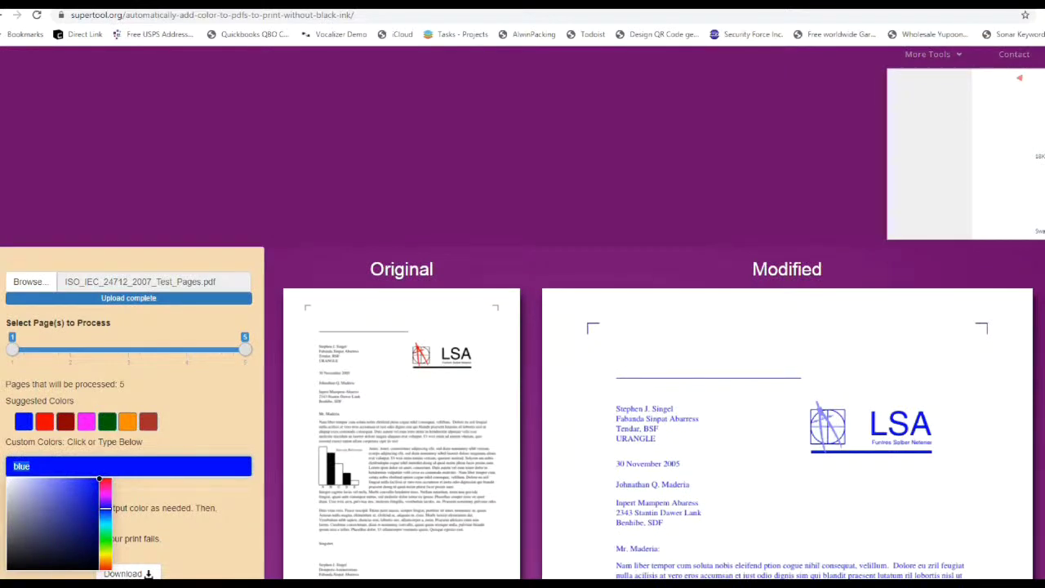
text(#FFFF00)
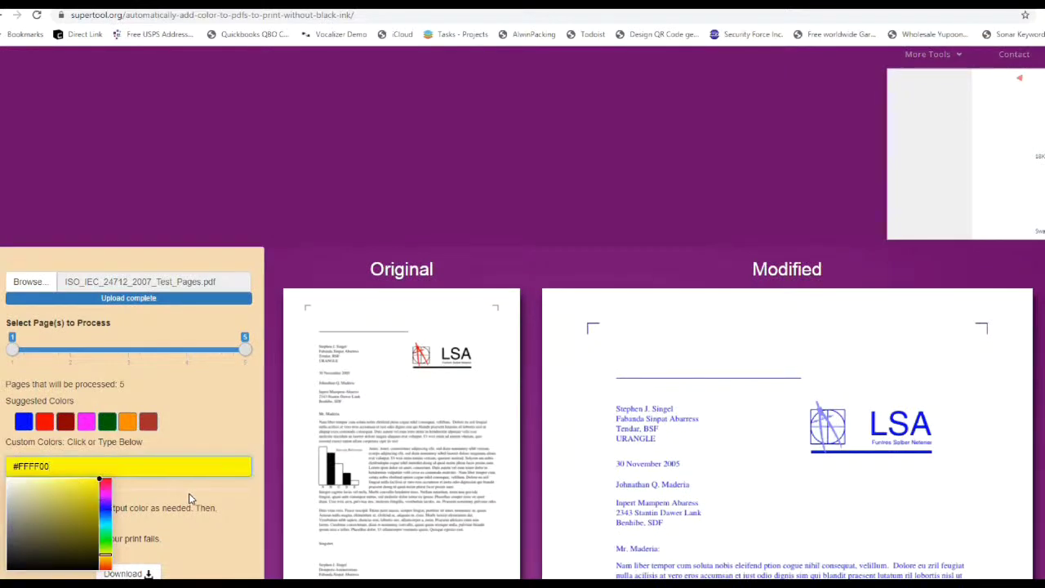
click(190, 497)
scroll(189, 496, down, 1)
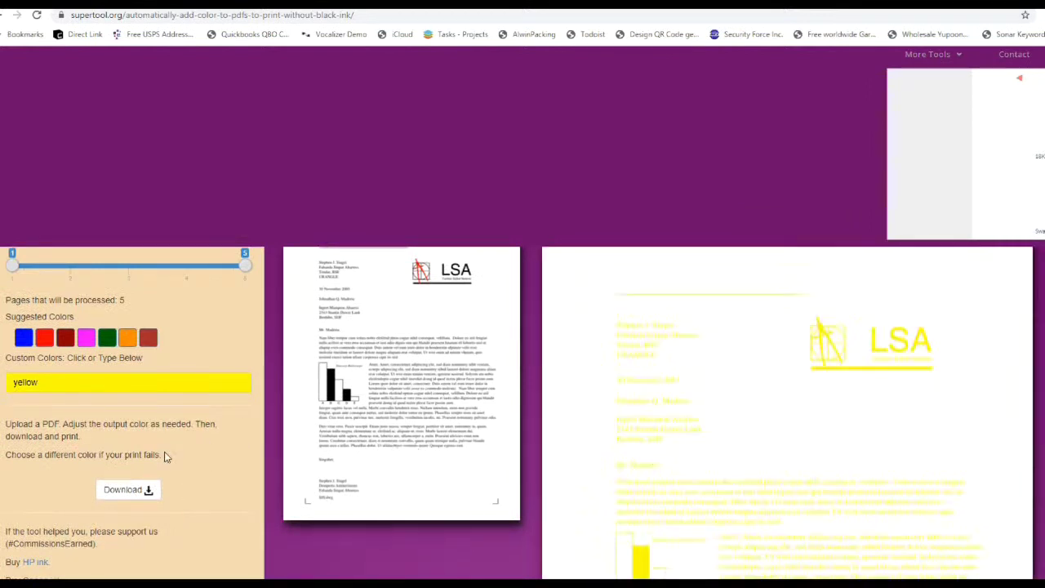
click(130, 488)
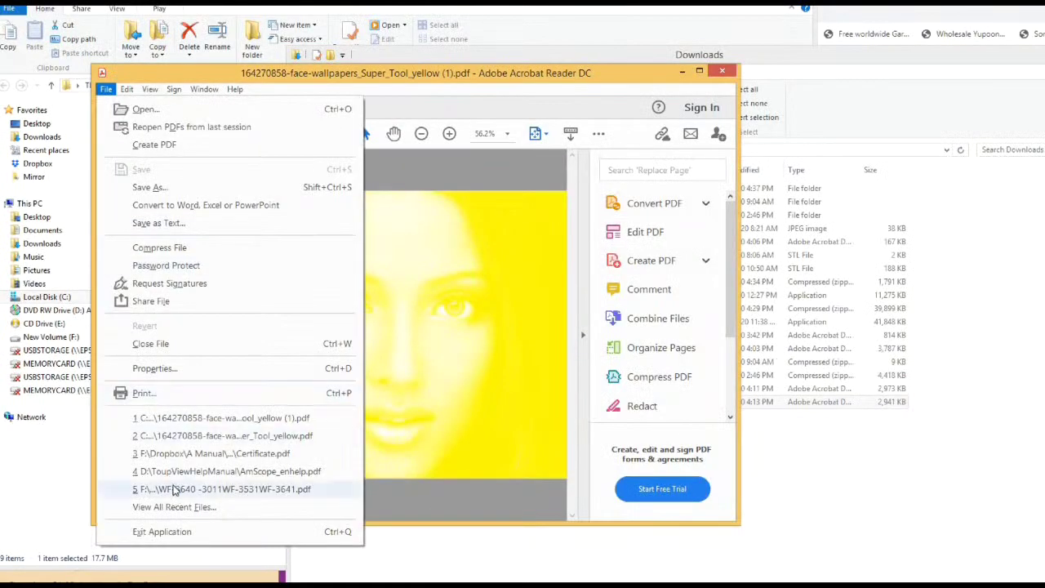
Open Acrobat's print settings for the yellow PDF with Canon MG2500 series Printer selected
click(391, 372)
key(ctrl+p)
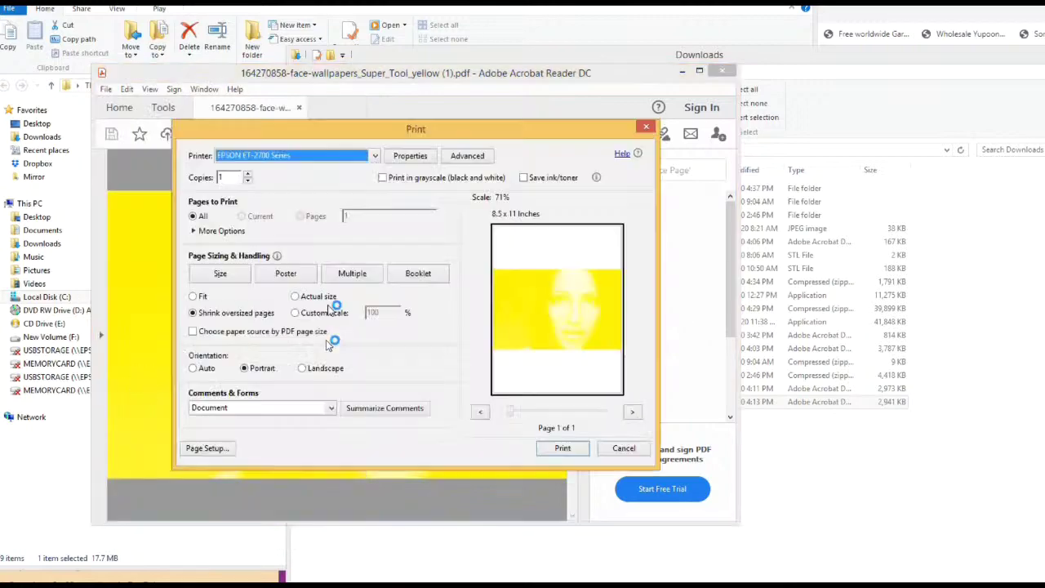
click(373, 155)
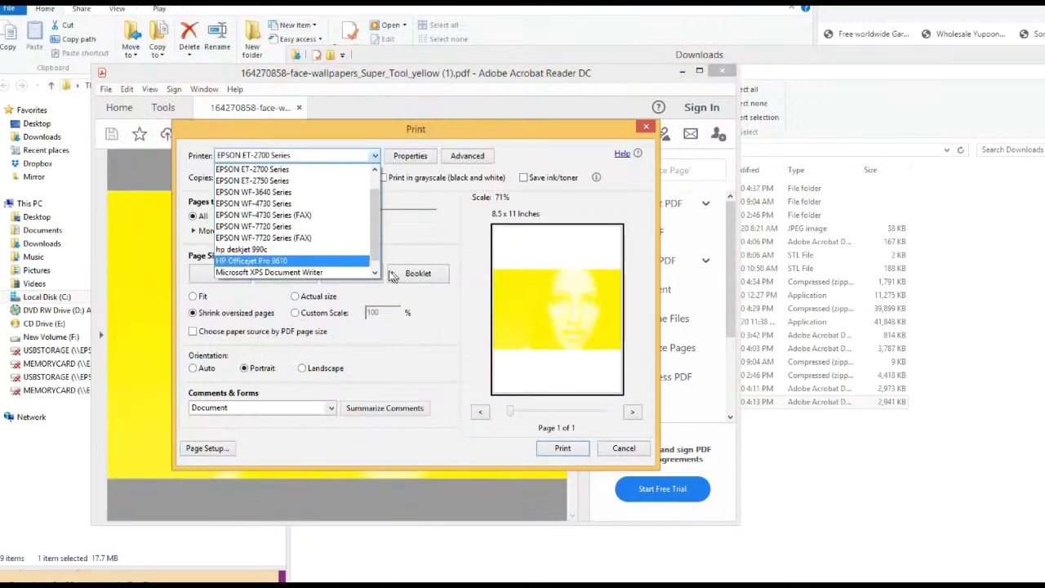
scroll(294, 237, down, 1)
scroll(294, 237, up, 2)
click(325, 170)
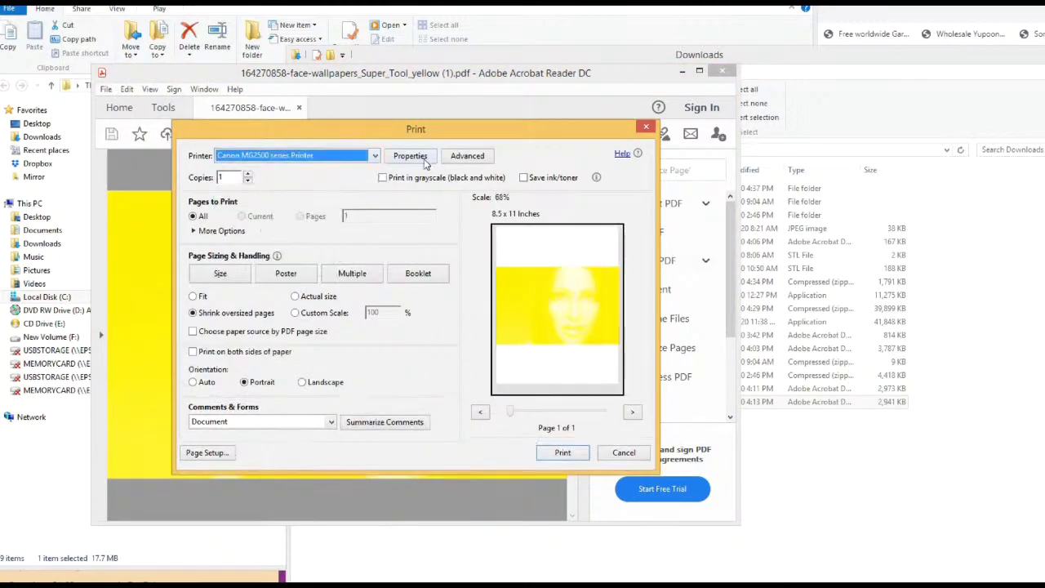